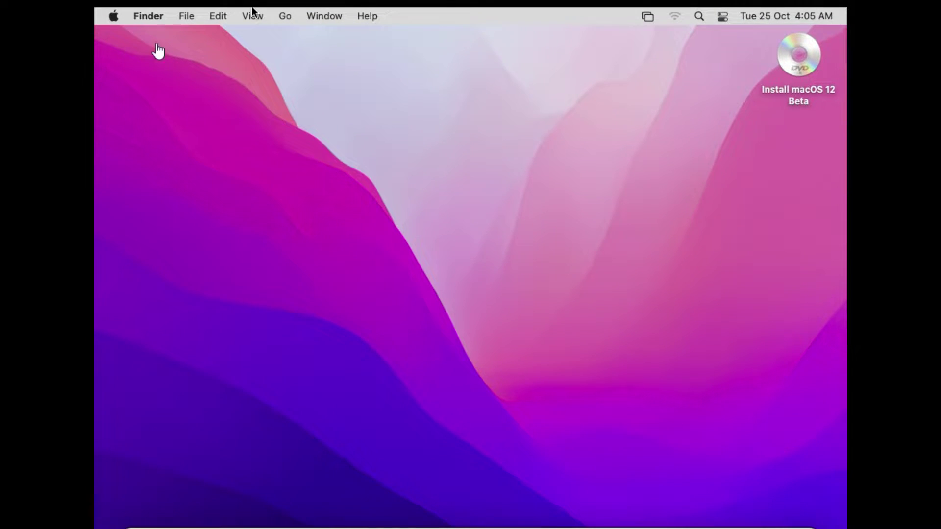
Step: Shut down the macOS guest with Reopen windows unticked, then hide Notepad to show the desktop
left_click(114, 16)
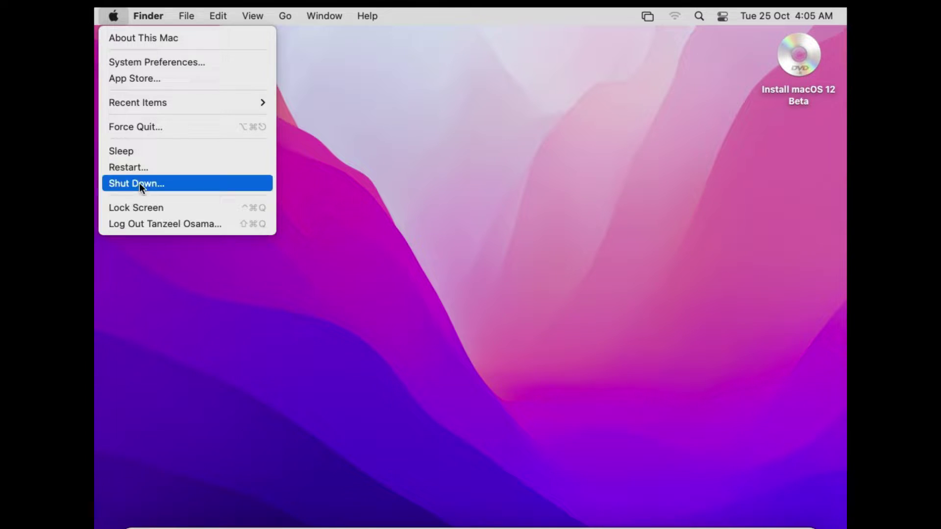
left_click(204, 184)
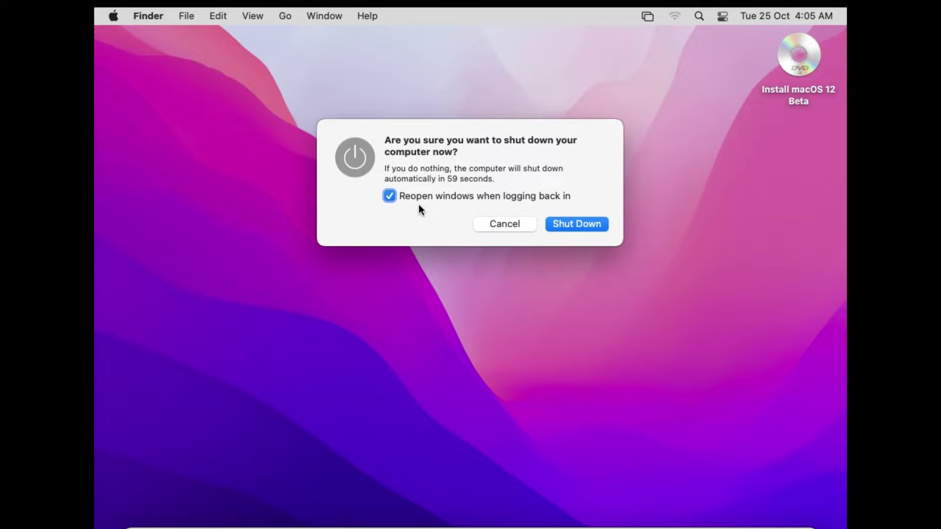
left_click(460, 200)
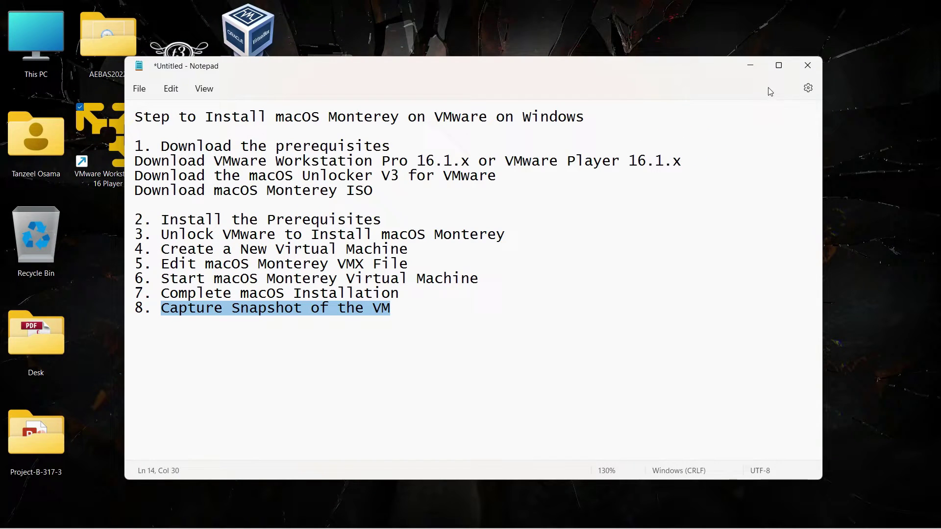
left_click(755, 72)
key("super+d")
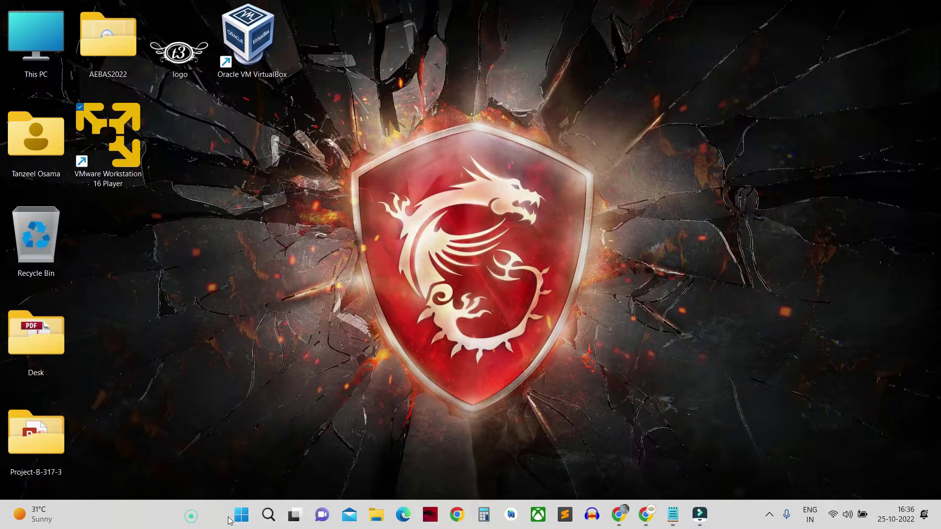
Step: Launch Task Manager from the Win+X menu and sort processes by name
right_click(250, 517)
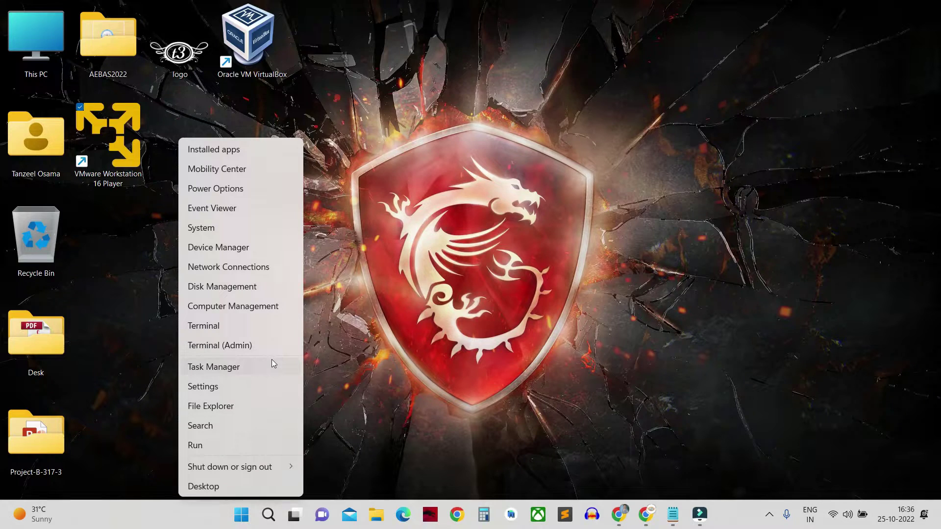
left_click(273, 364)
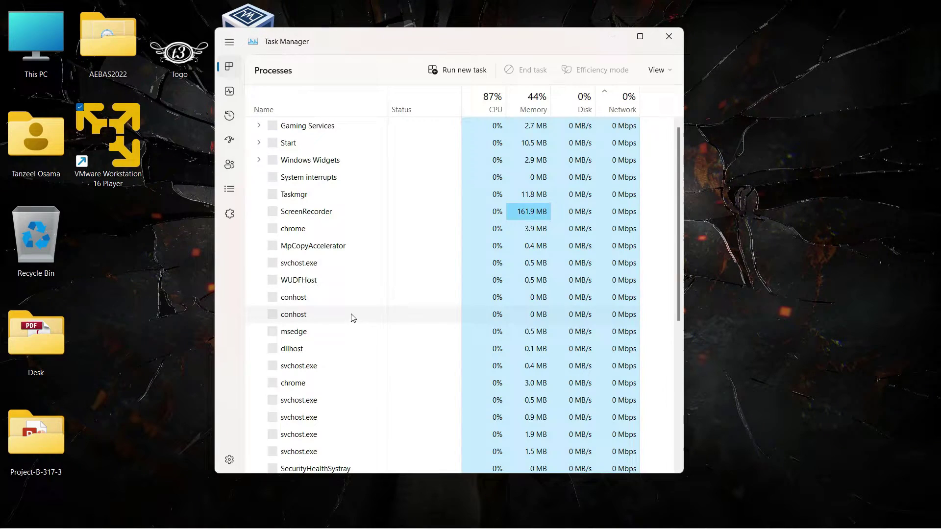
left_click(328, 114)
scroll(304, 317, "down", 6)
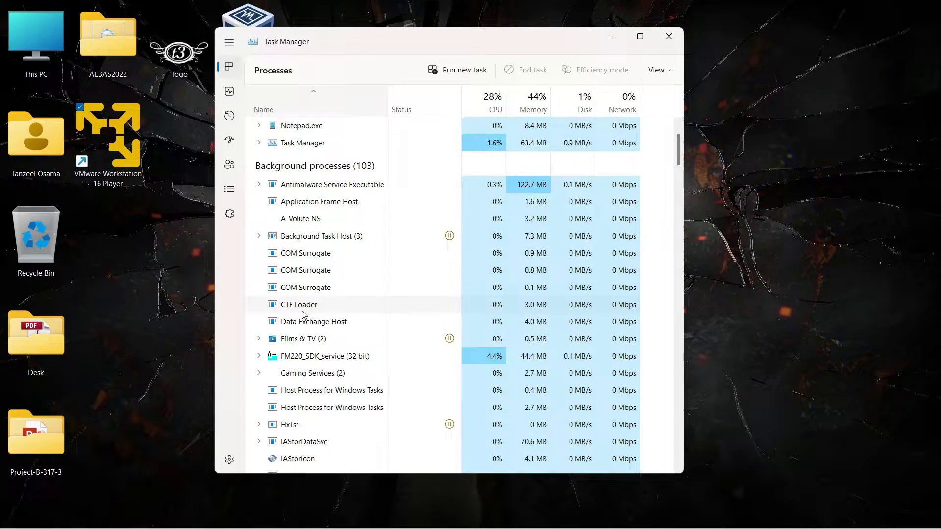
scroll(303, 314, "down", 11)
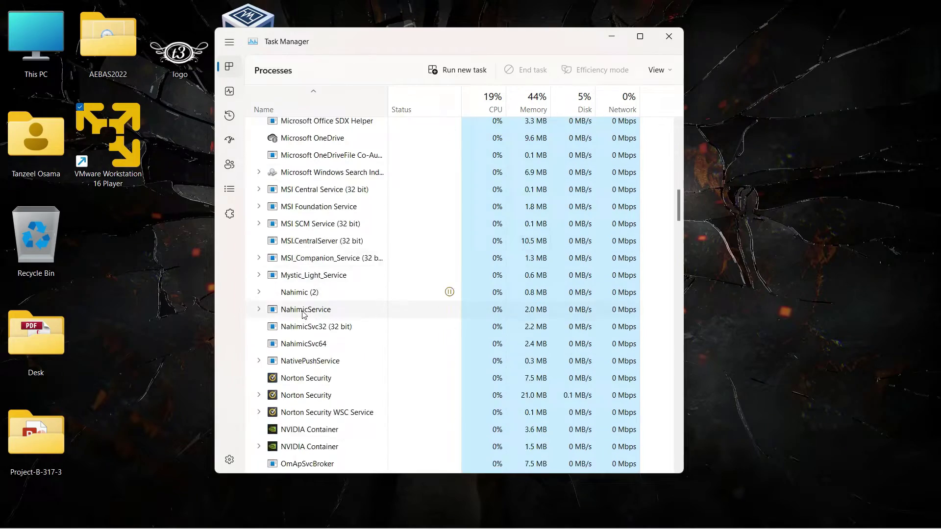
scroll(303, 315, "down", 10)
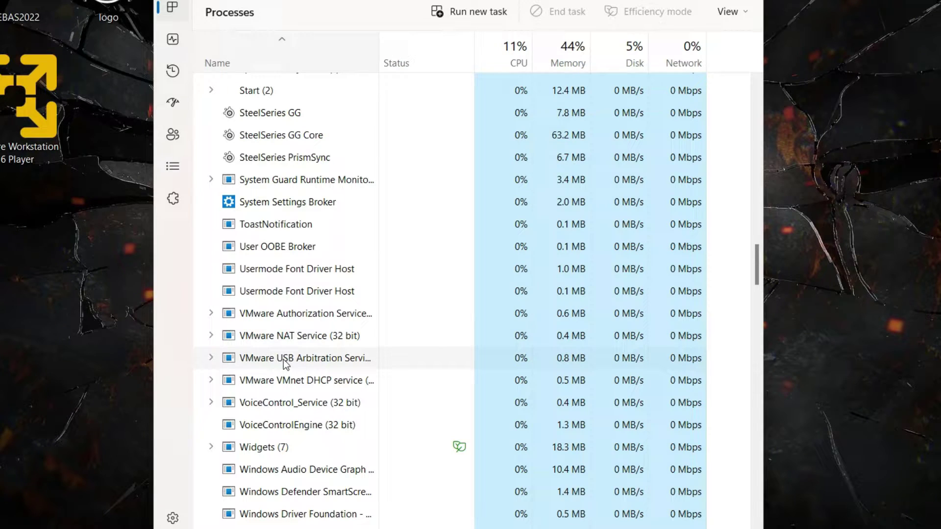
Step: End the VMware USB Arbitration, NAT and Authorization service processes, then close Task Manager
right_click(286, 361)
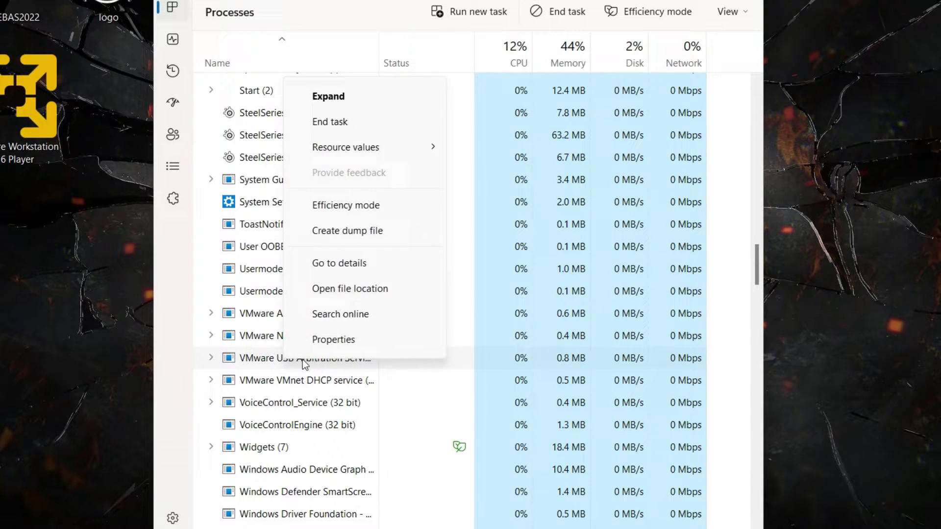
left_click(358, 122)
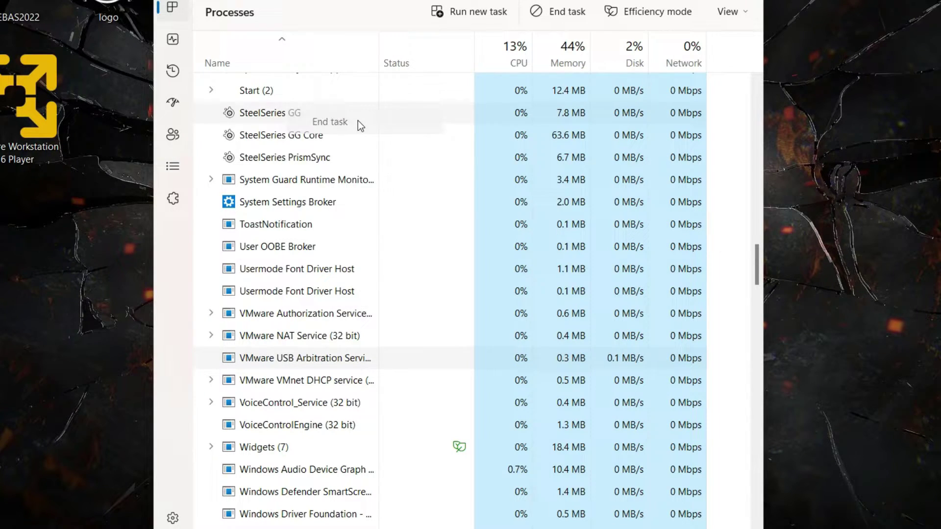
right_click(282, 337)
left_click(333, 100)
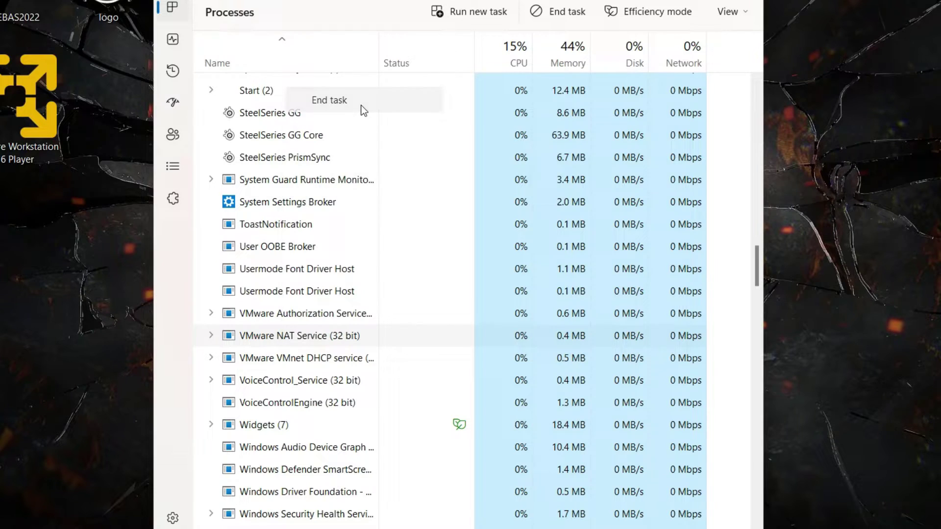
right_click(317, 315)
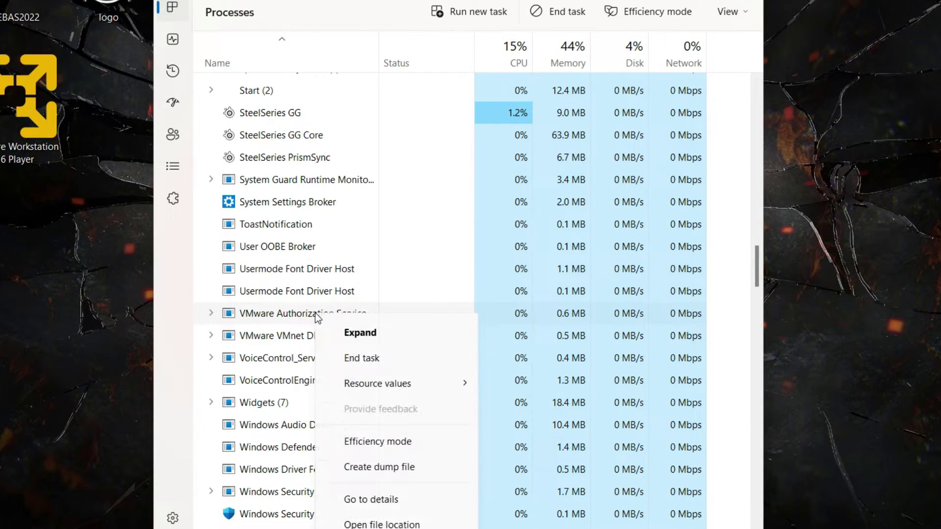
left_click(349, 358)
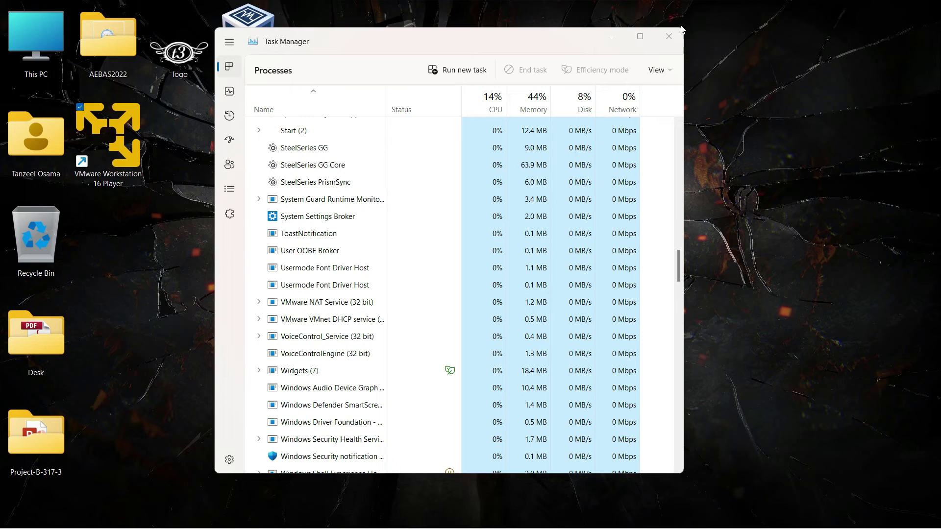
left_click(679, 30)
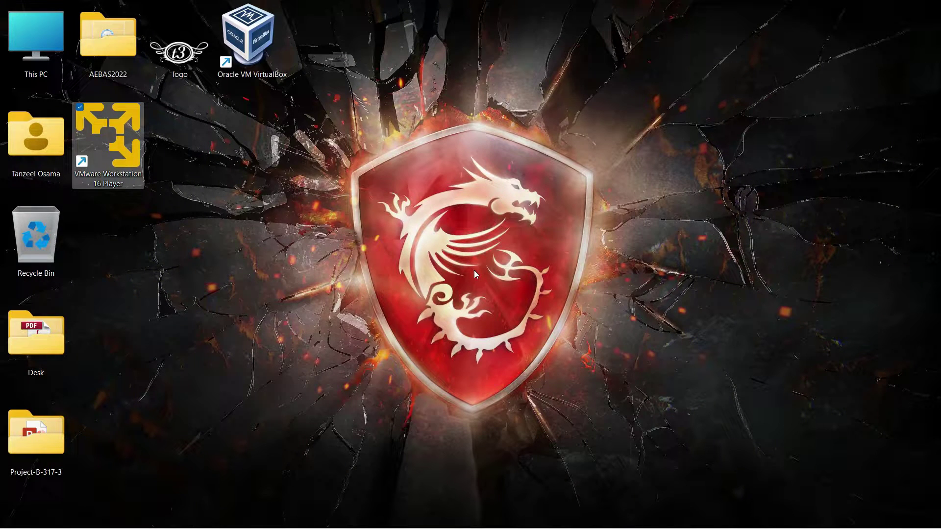
Step: Browse This PC to Documents\Virtual Machines and select the macOS 12 folder
double_click(52, 48)
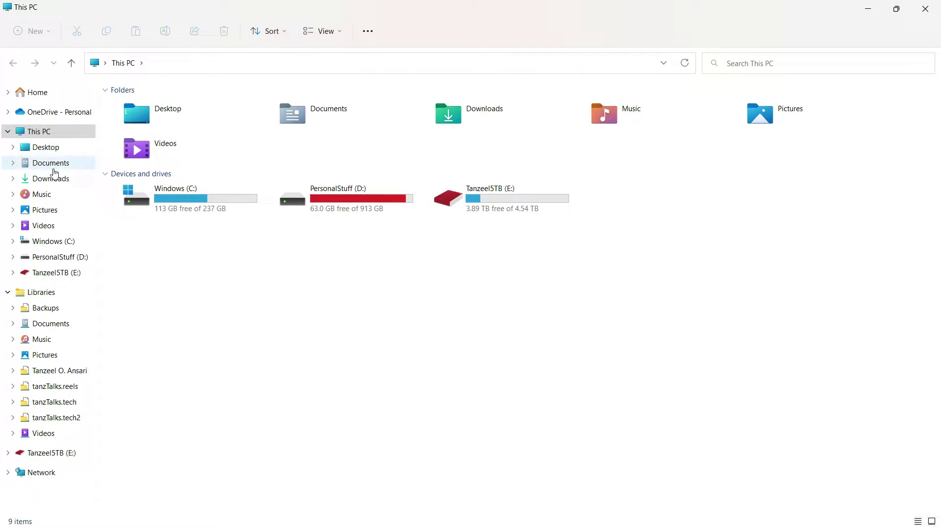
left_click(58, 324)
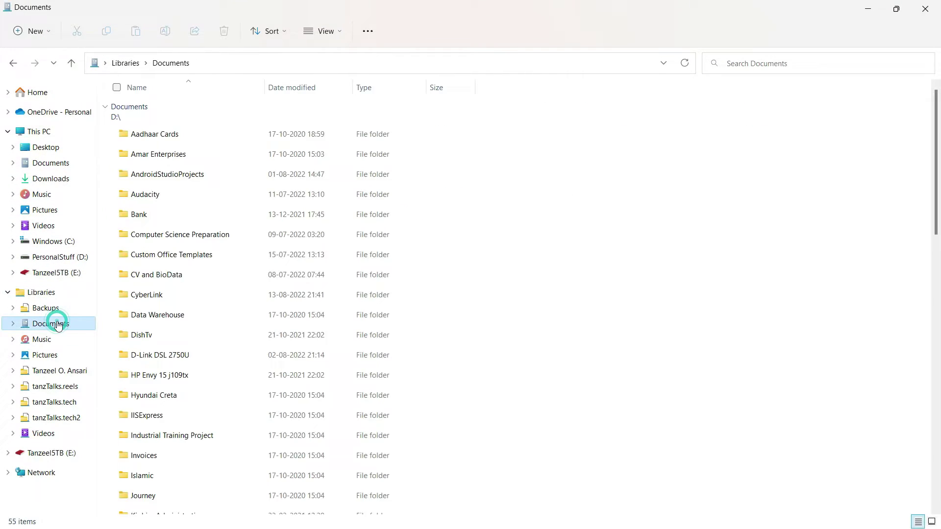
scroll(419, 339, "down", 10)
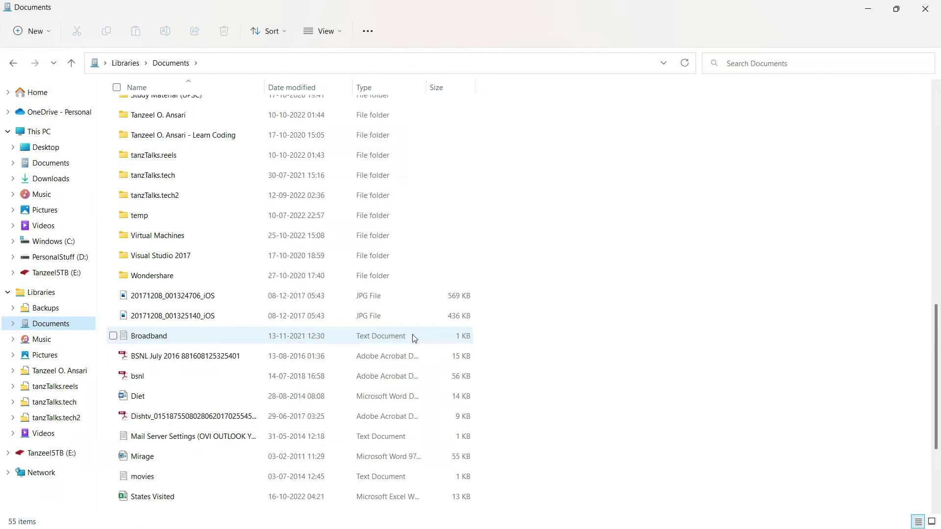
double_click(193, 240)
left_click(179, 113)
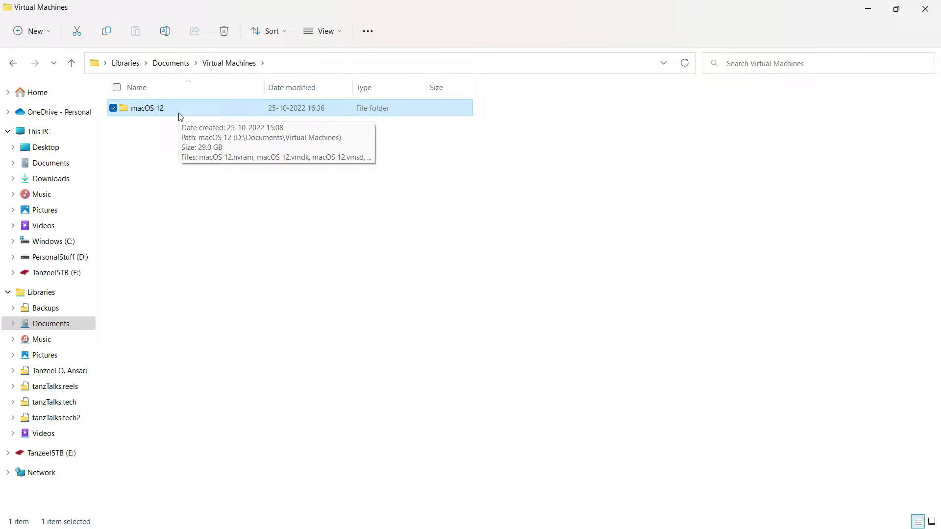
Step: Duplicate the macOS 12 folder and replace the copy's ' - Copy' suffix with '-VMSnapshot'
key("ctrl+c")
key("ctrl+v")
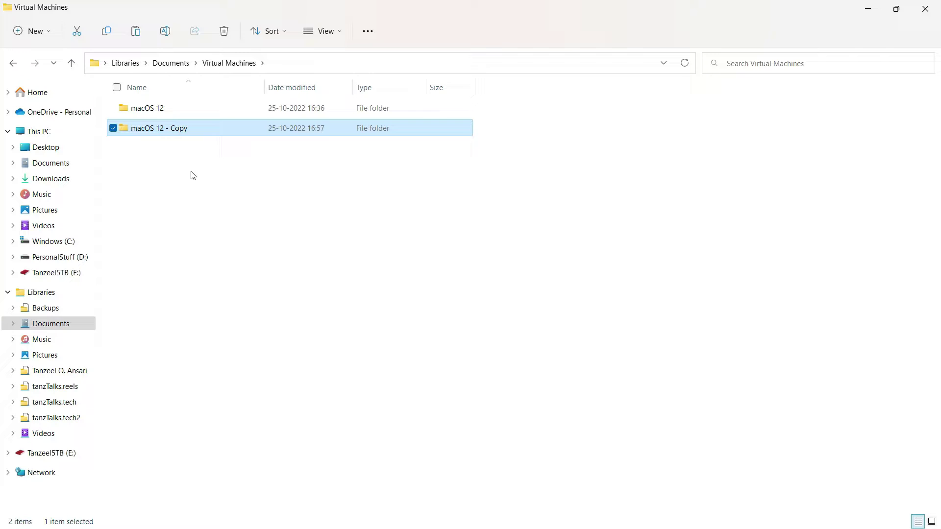
left_click(162, 128)
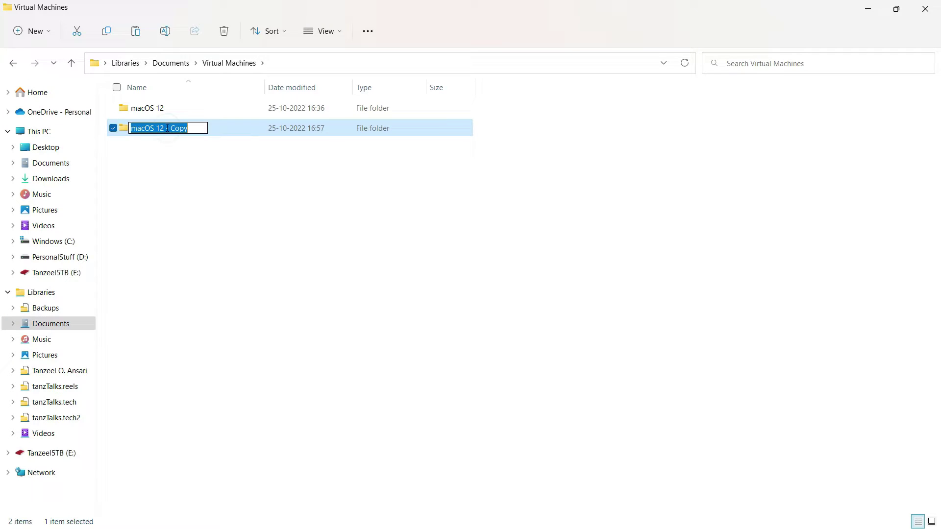
left_click_drag(162, 131, 212, 128)
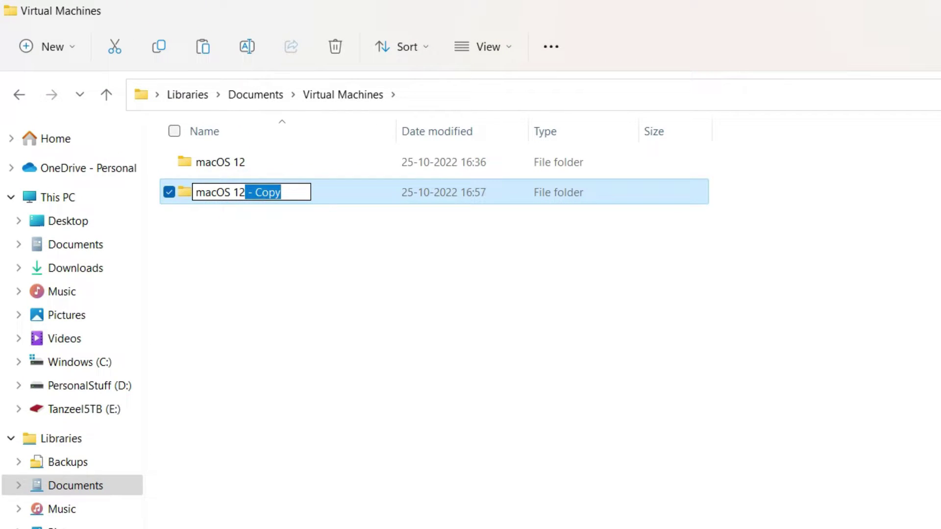
type("-VM")
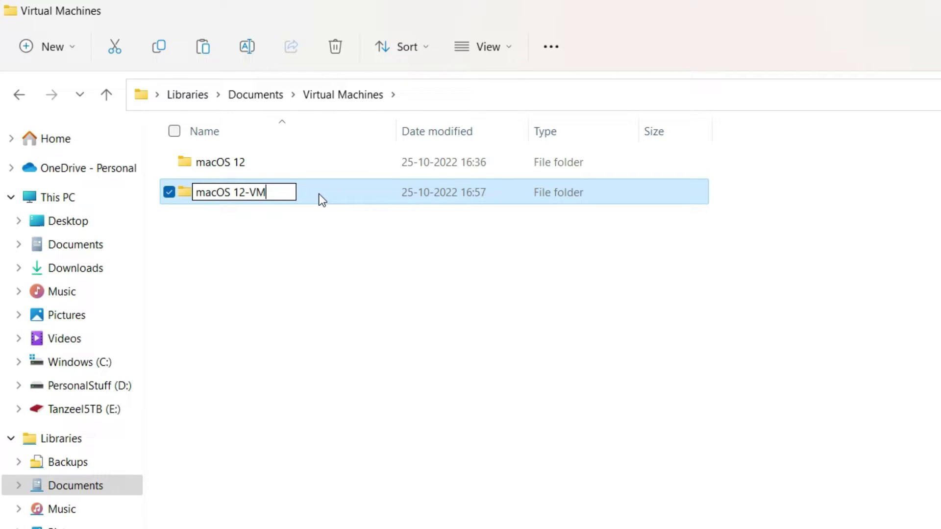
type("Snapshot")
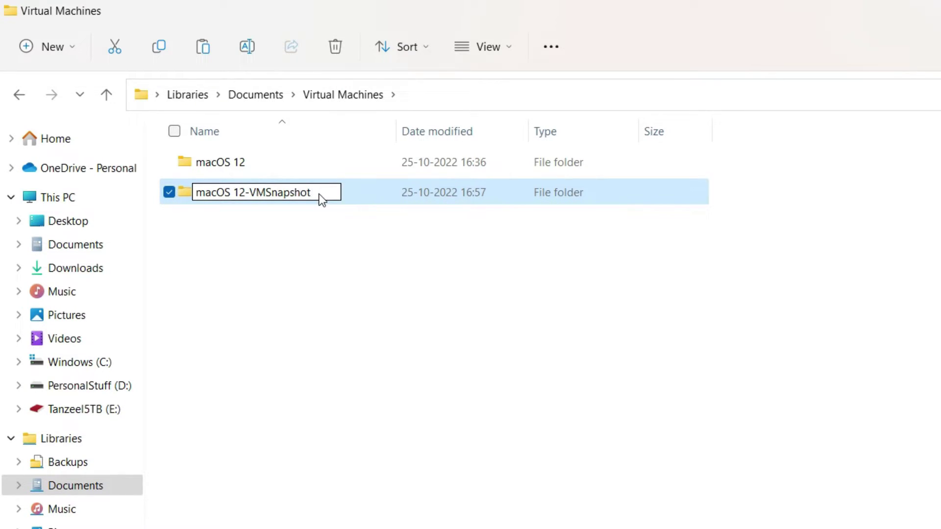
Step: Confirm the macOS 12-VMSnapshot folder name and launch VMware Workstation 16 Player from the desktop
key("Return")
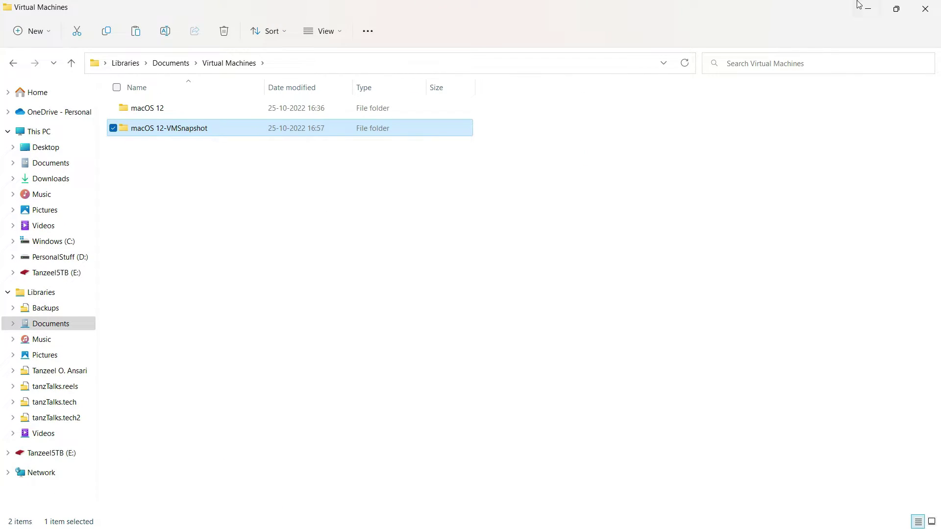
left_click(864, 5)
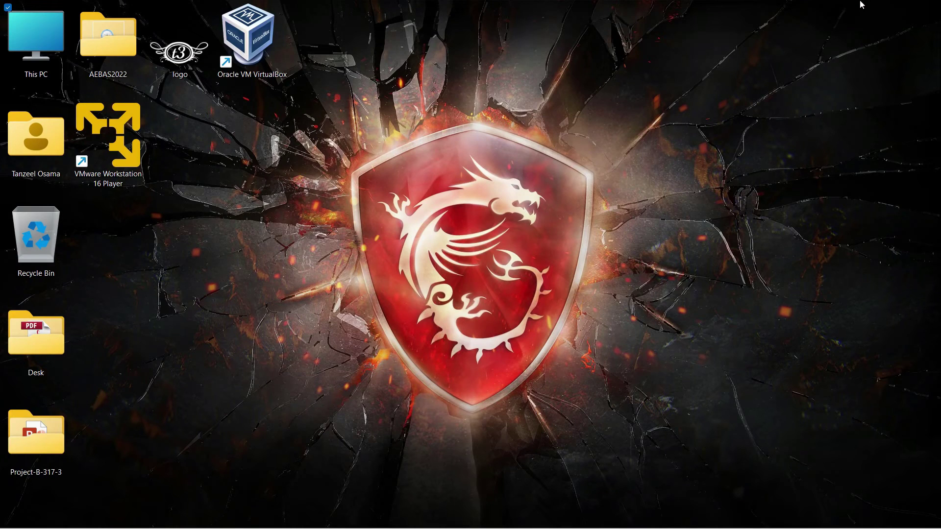
left_click(122, 165)
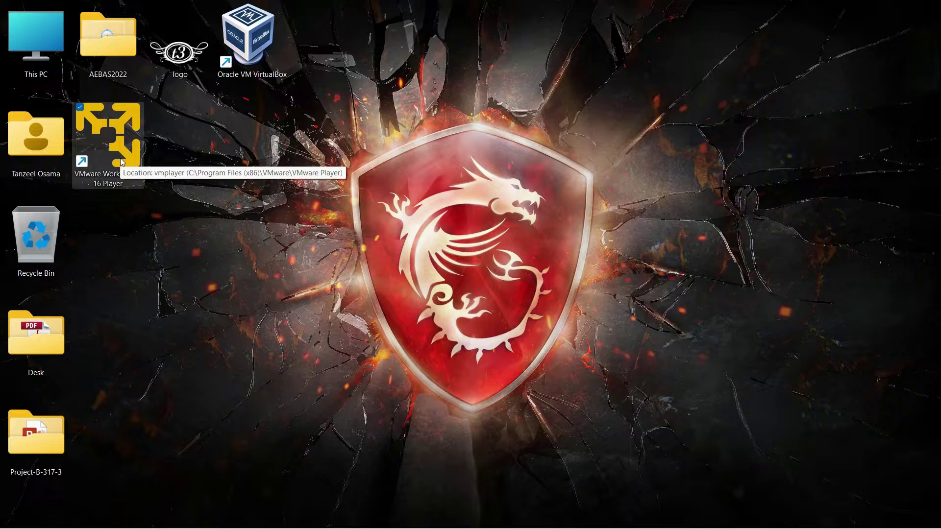
double_click(122, 162)
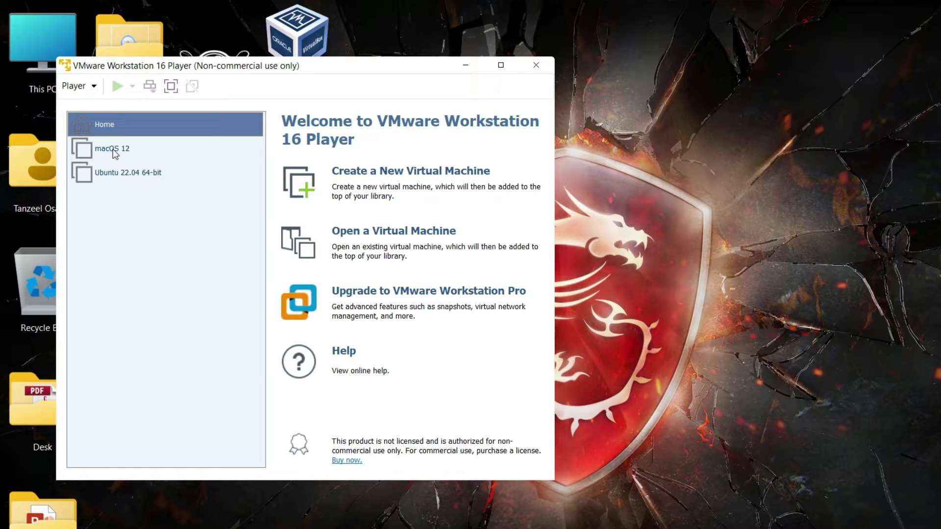
Step: Choose Player > File > Open to browse for an existing virtual machine
left_click(74, 85)
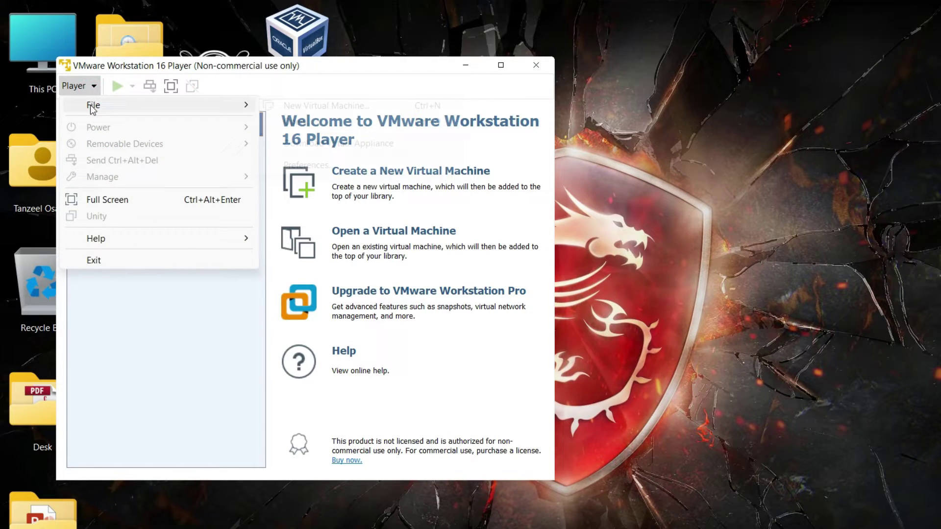
mouse_move(93, 109)
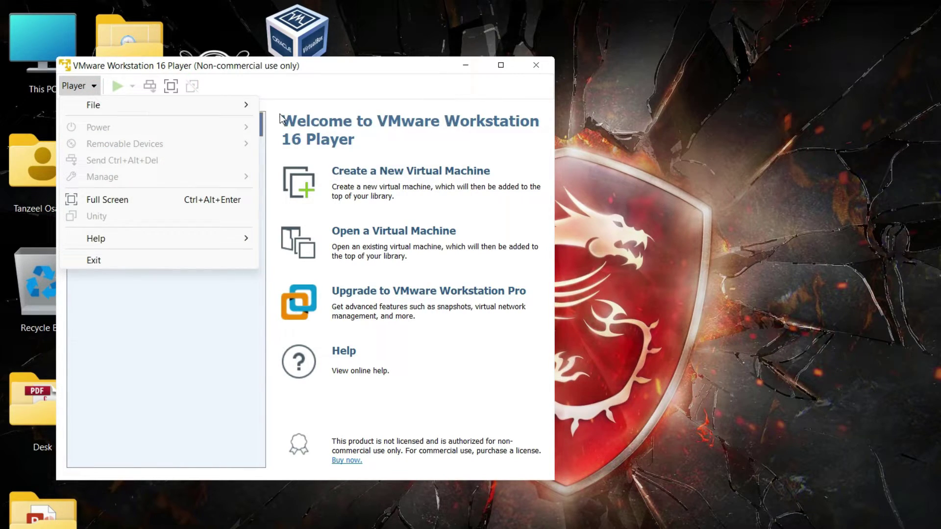
mouse_move(243, 100)
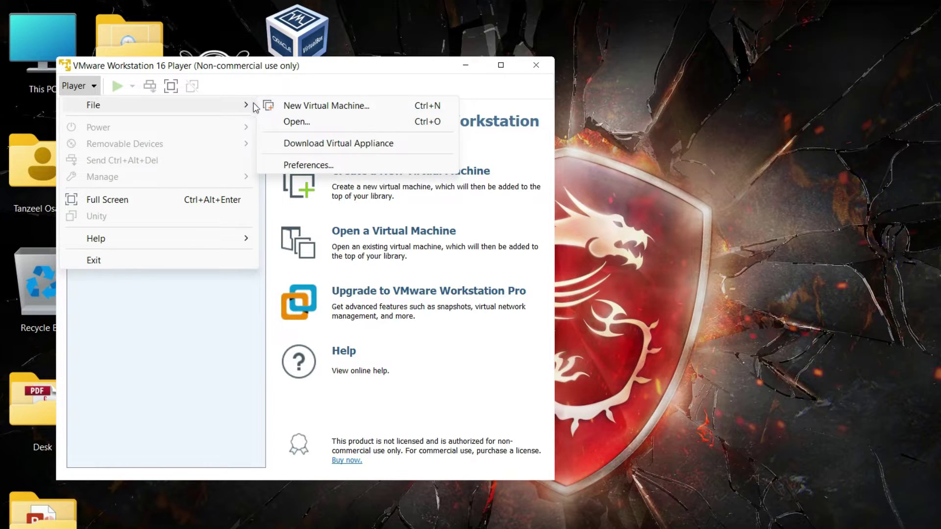
left_click(304, 125)
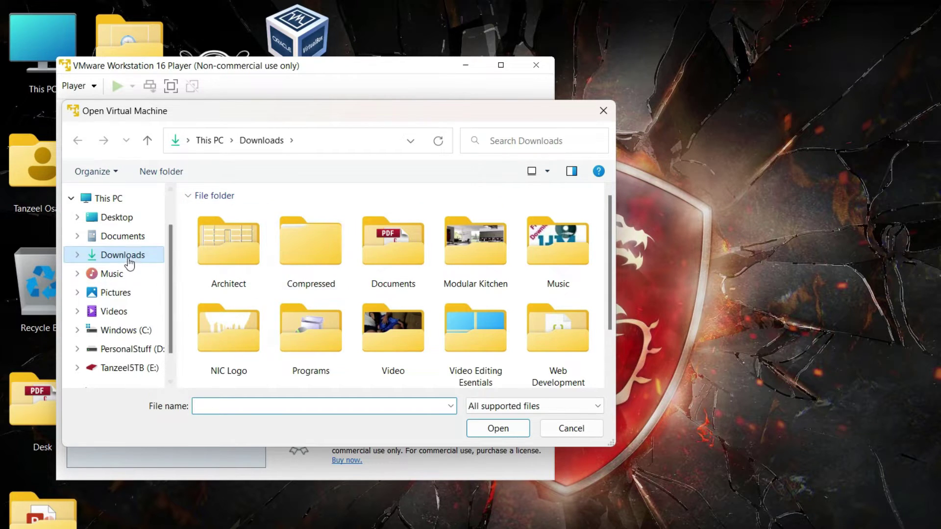
Step: Open the macOS 12 VM file from Documents\Virtual Machines\macOS 12-VMSnapshot
left_click(126, 237)
scroll(284, 278, "down", 5)
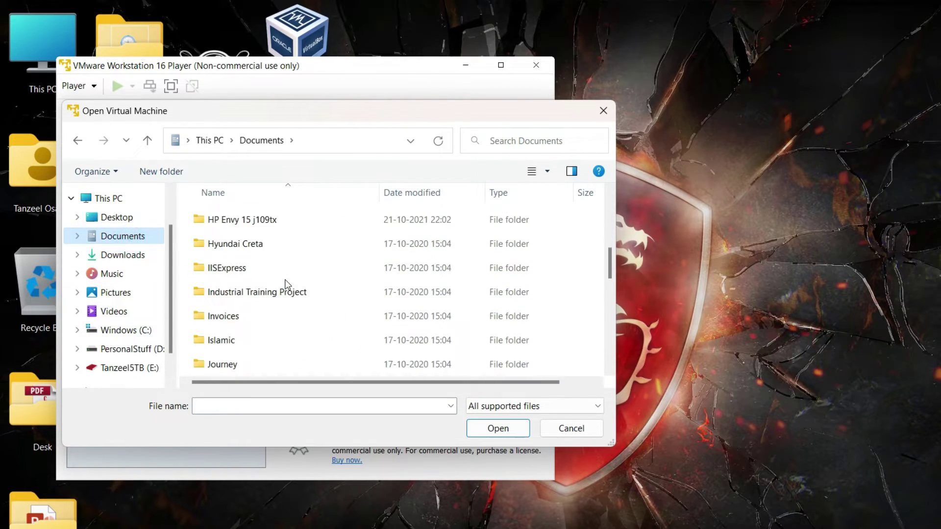
scroll(287, 285, "down", 10)
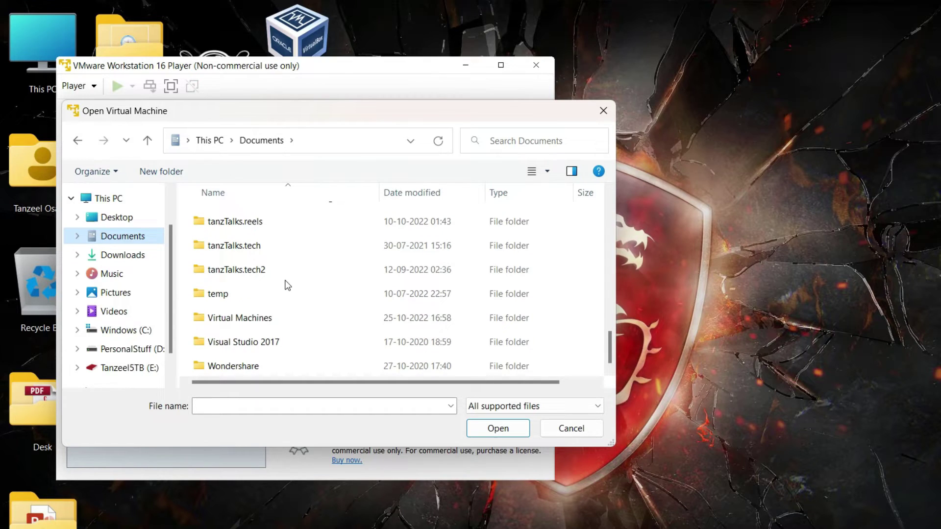
double_click(284, 323)
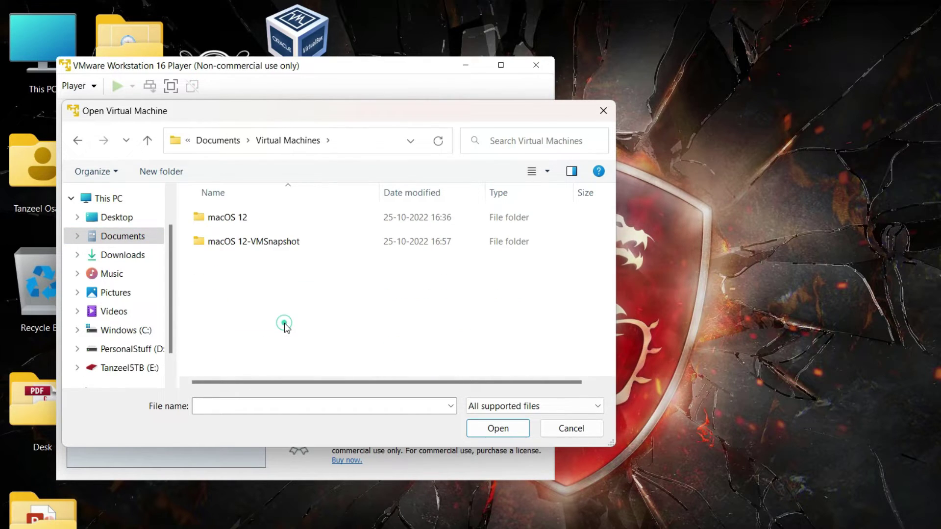
left_click(273, 247)
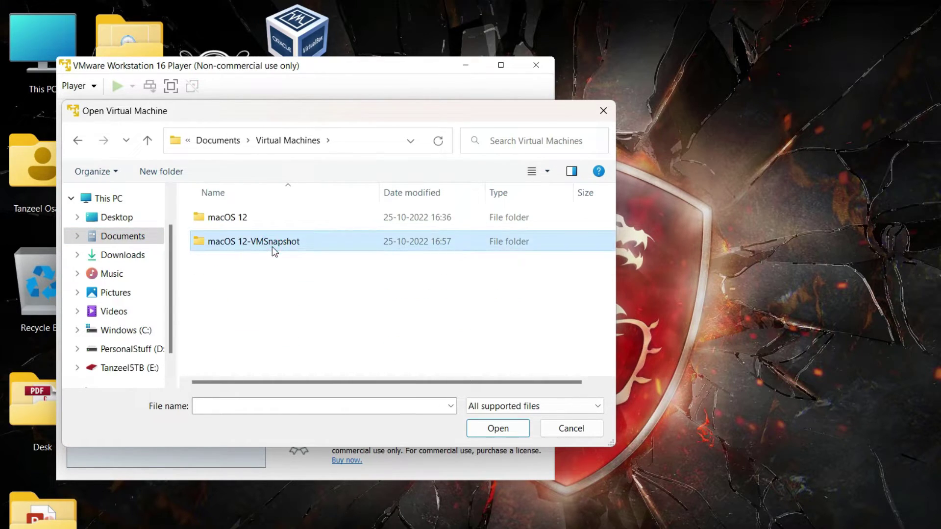
left_click(490, 427)
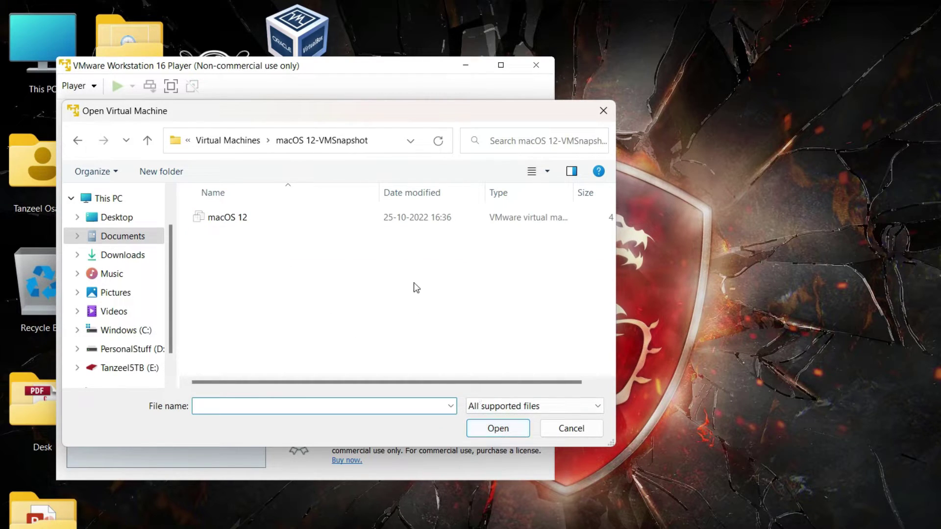
left_click(419, 224)
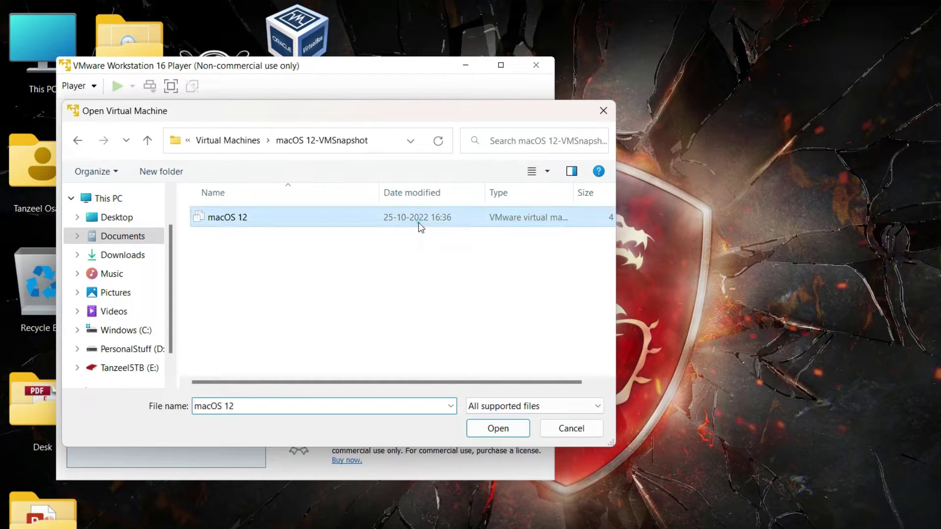
left_click(490, 428)
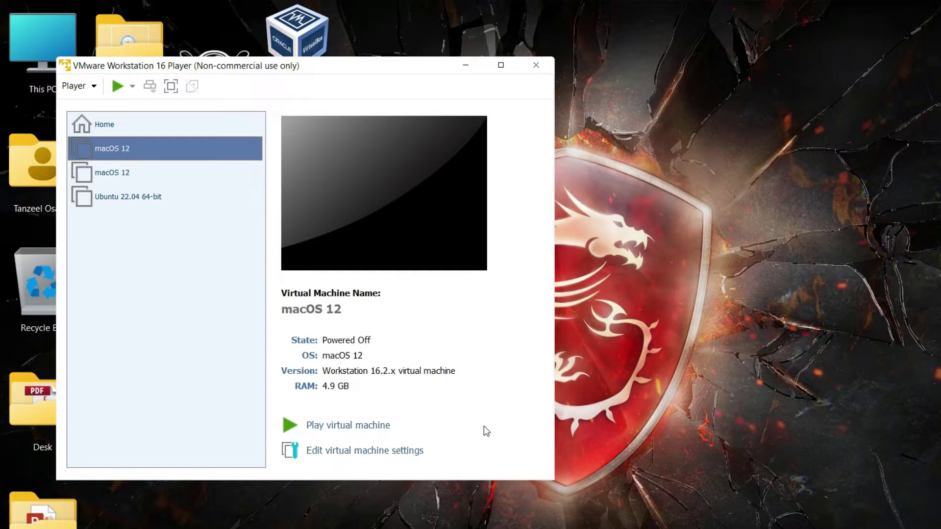
Step: Check the copied VM's processor, hard disk and CD/DVD settings, keep them unchanged, and start renaming the VM
left_click(415, 453)
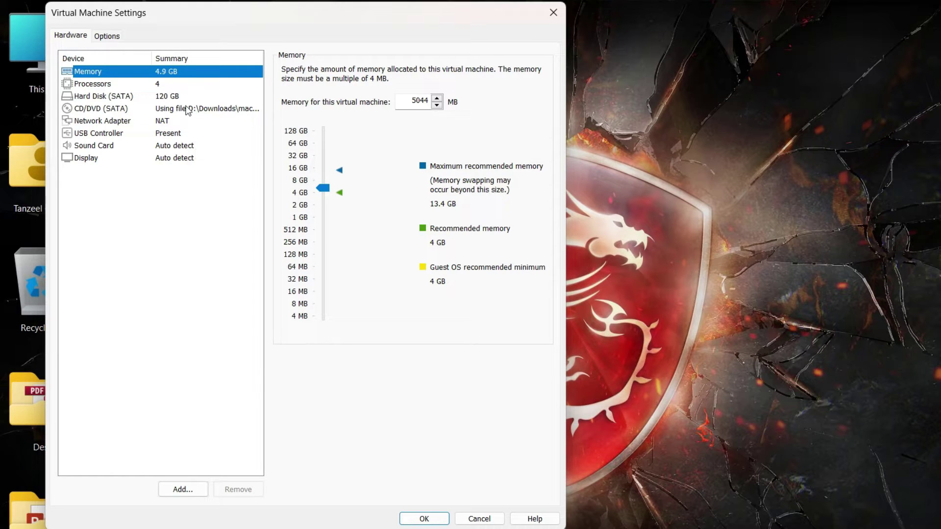
left_click(195, 88)
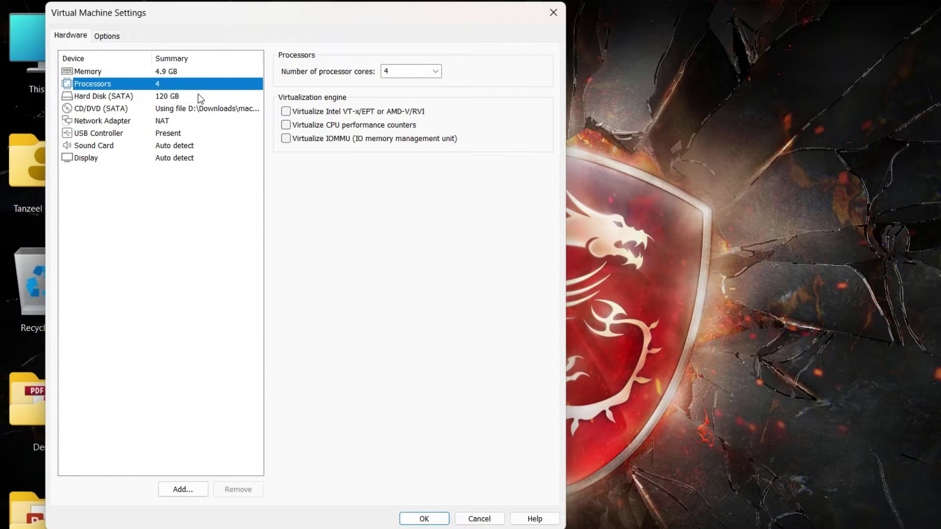
left_click(198, 94)
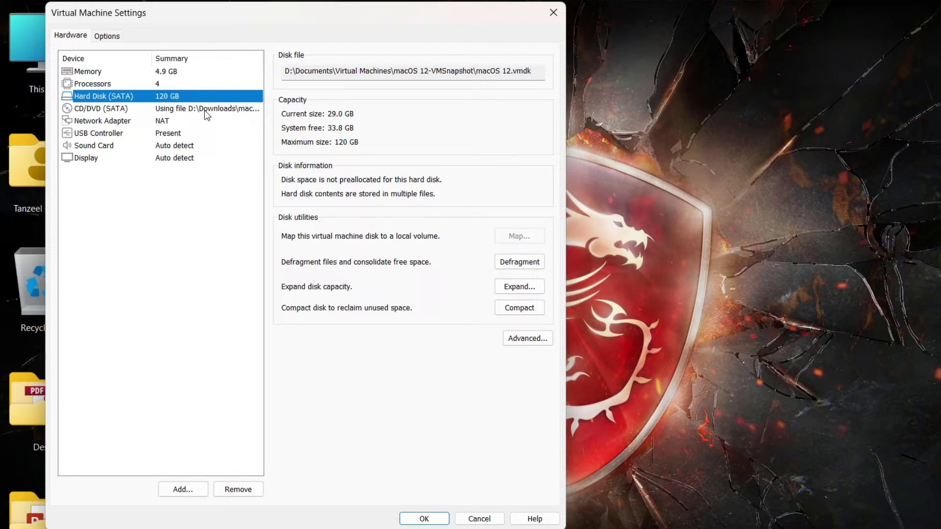
left_click(205, 111)
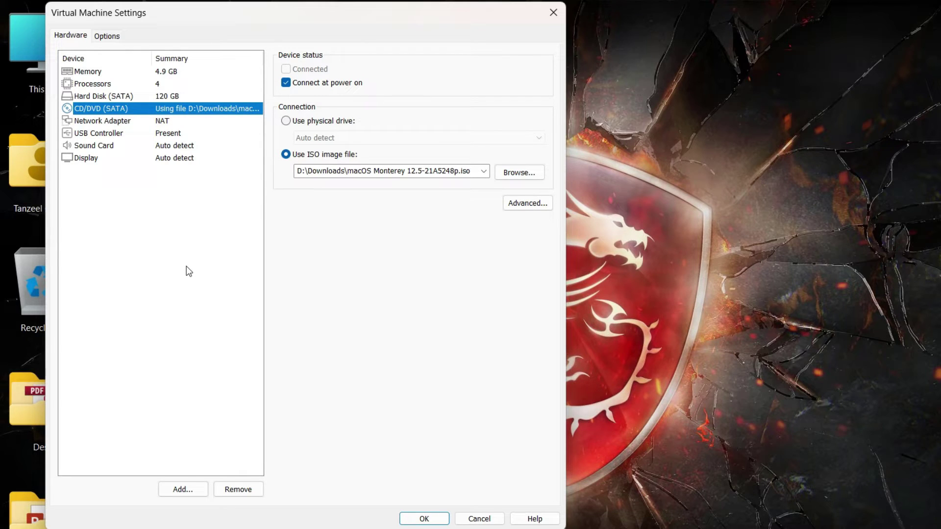
left_click(425, 519)
left_click(347, 314)
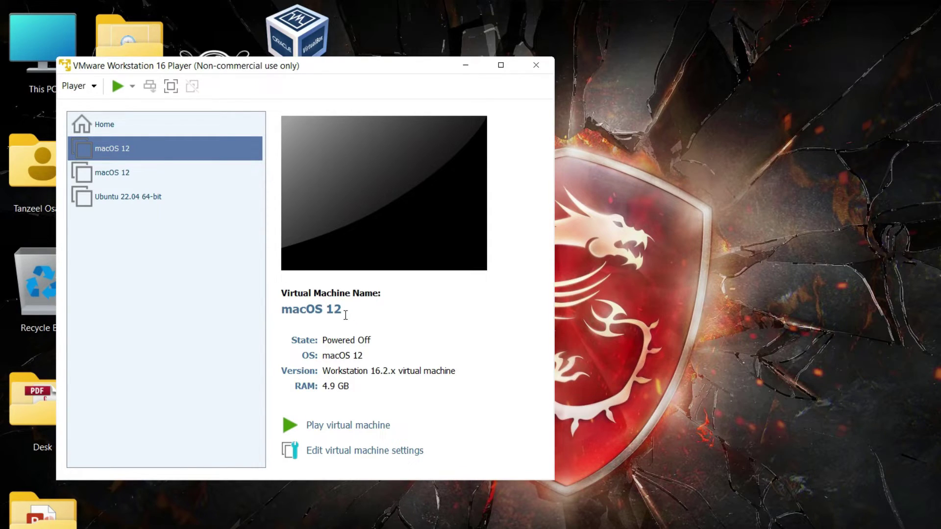
Step: Rename the VM to 'macOS 12-Snapshot' and power it on
type("-Snapsho")
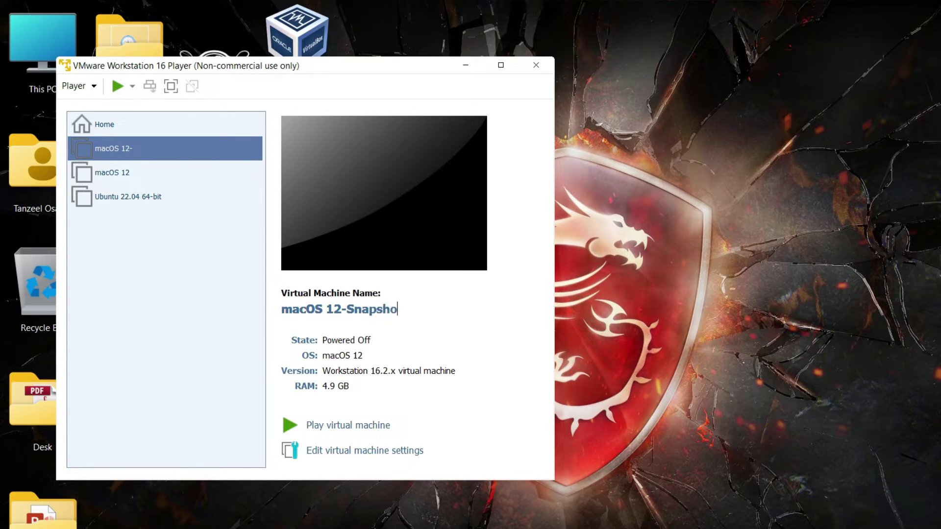
type("t")
left_click(377, 426)
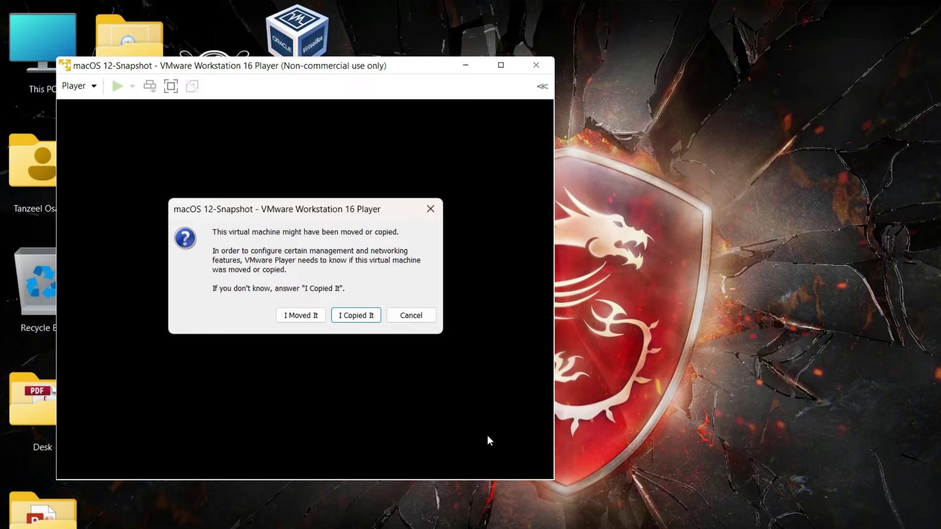
Step: Answer 'I Copied It', let macOS boot to the desktop, and maximize the player window
left_click(368, 317)
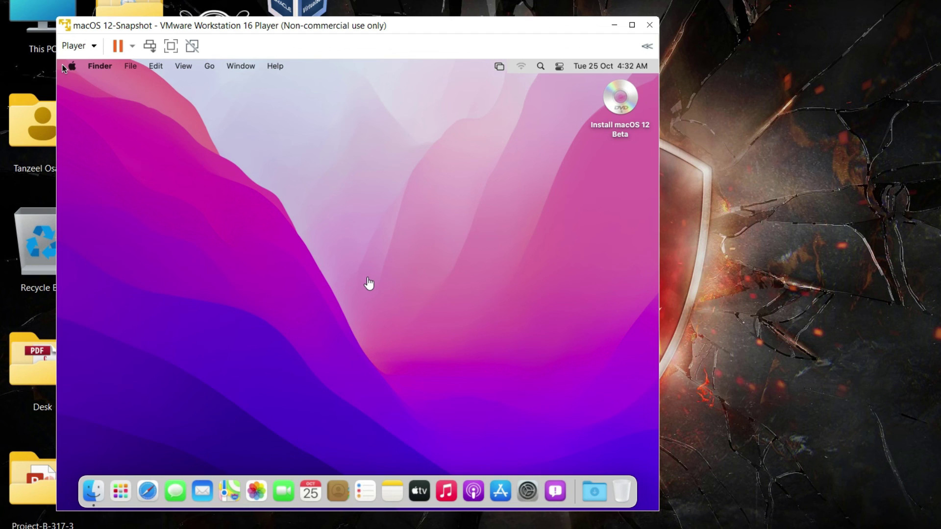
left_click(627, 25)
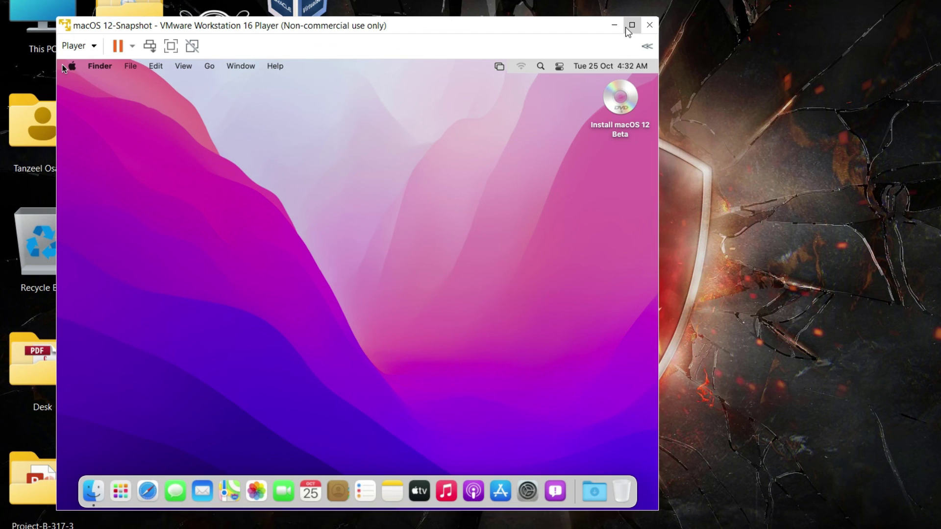